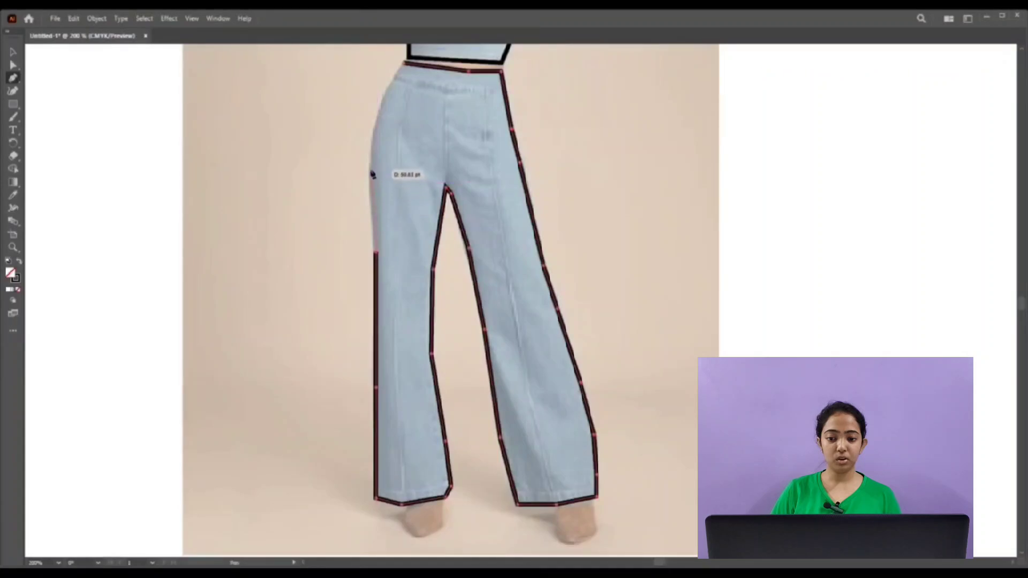
Finish the trousers outline with the Pen tool, tracing the outer left hip up to the waistband and closing the path.
left_click(369, 169)
left_click(375, 115)
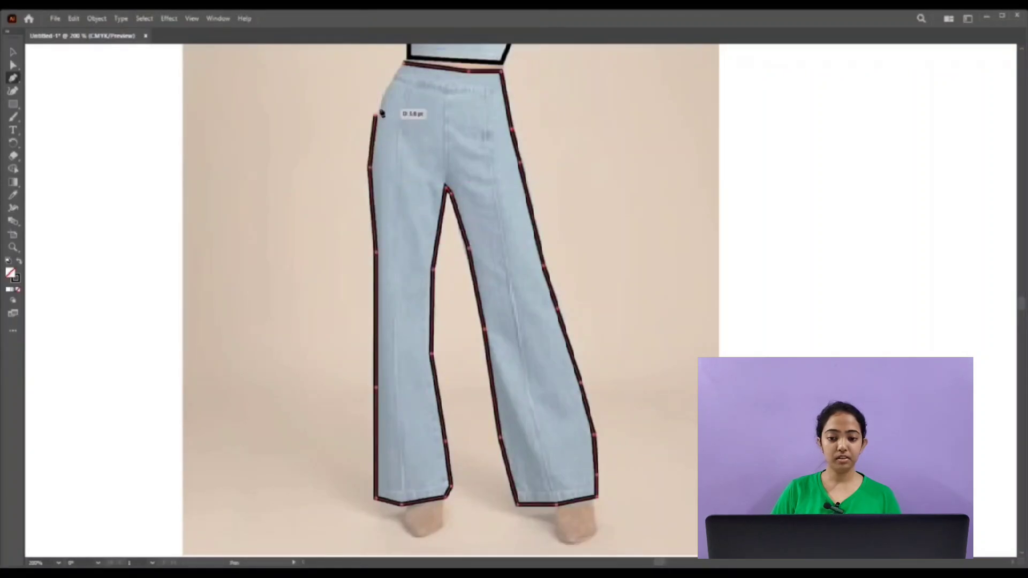
left_click(403, 65)
left_click_drag(431, 131, 463, 260)
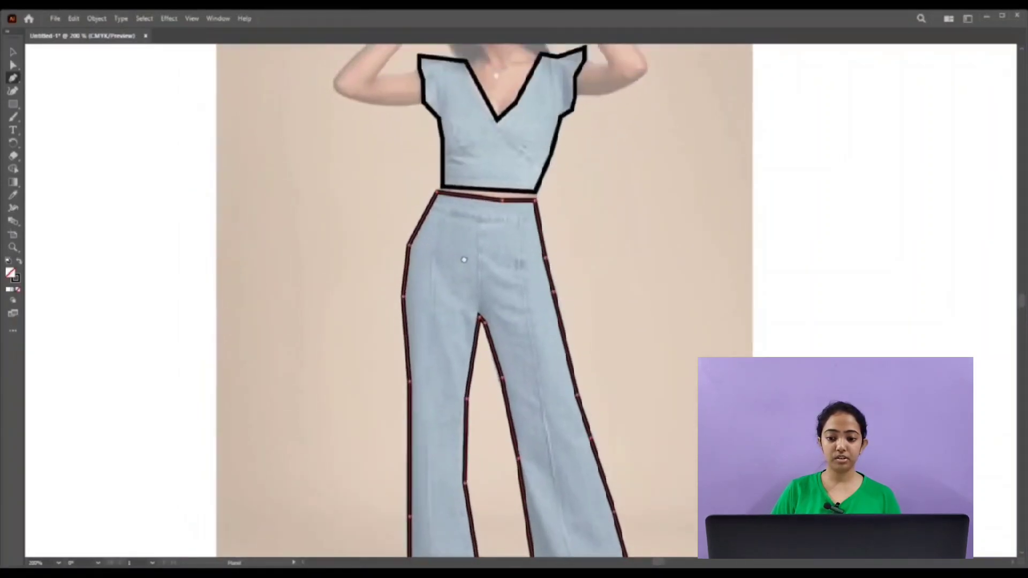
Fill the top with purple using the Live Paint Bucket.
key("v")
left_click(170, 186)
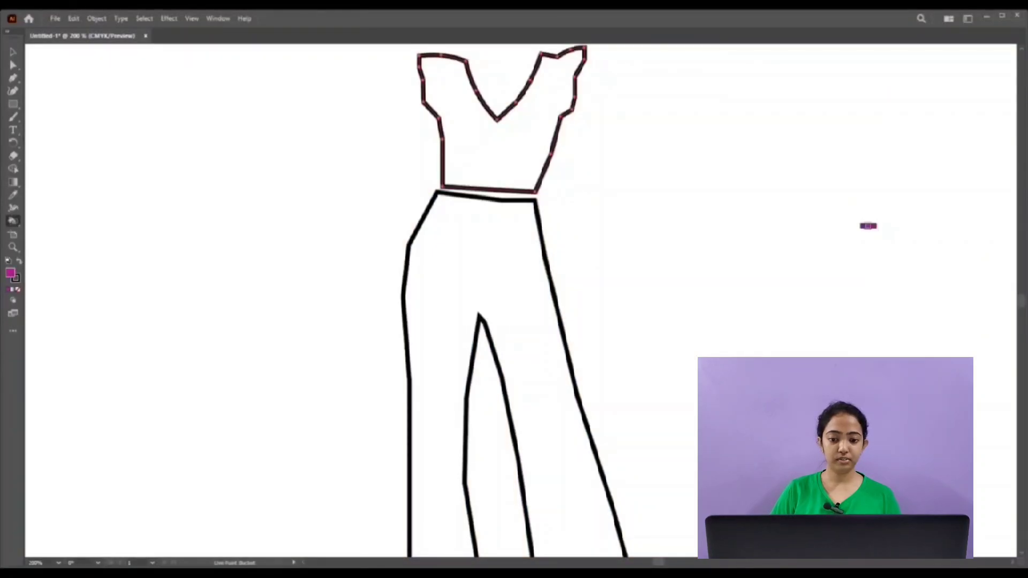
left_click(509, 158)
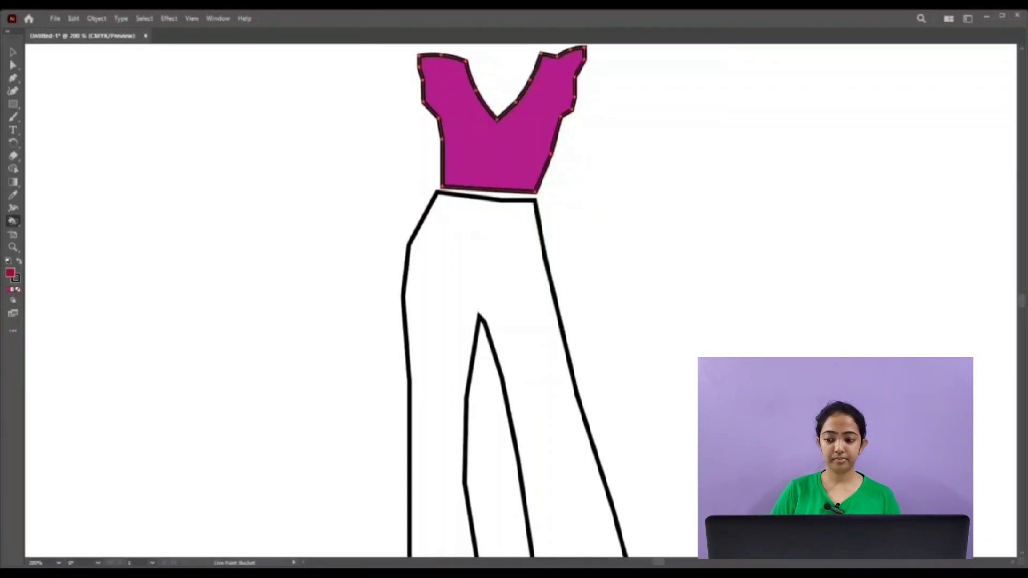
Fill the trousers with the same purple as the top using the Live Paint Bucket.
key("v")
left_click(413, 241)
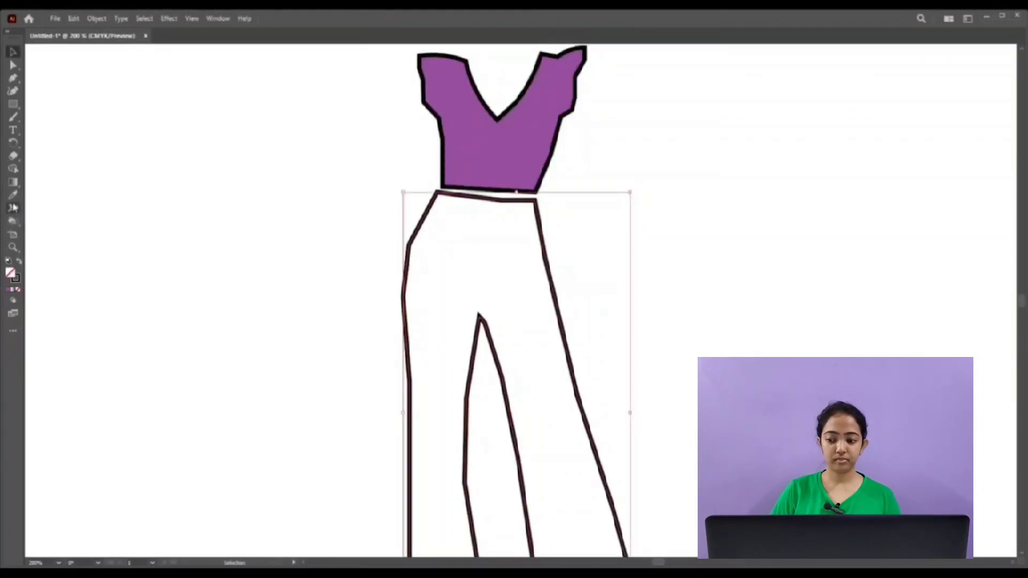
left_click(14, 220)
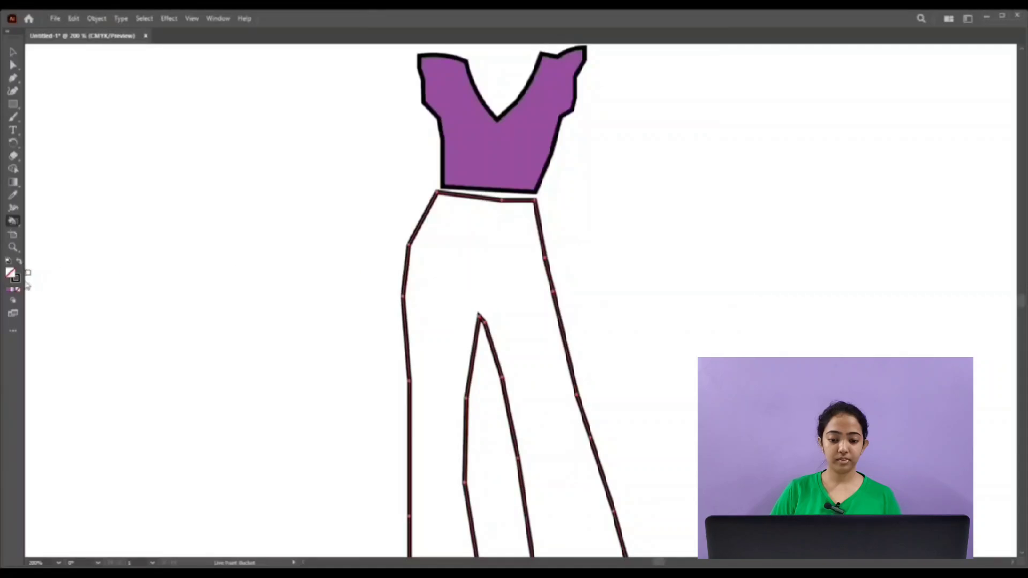
left_click(9, 292)
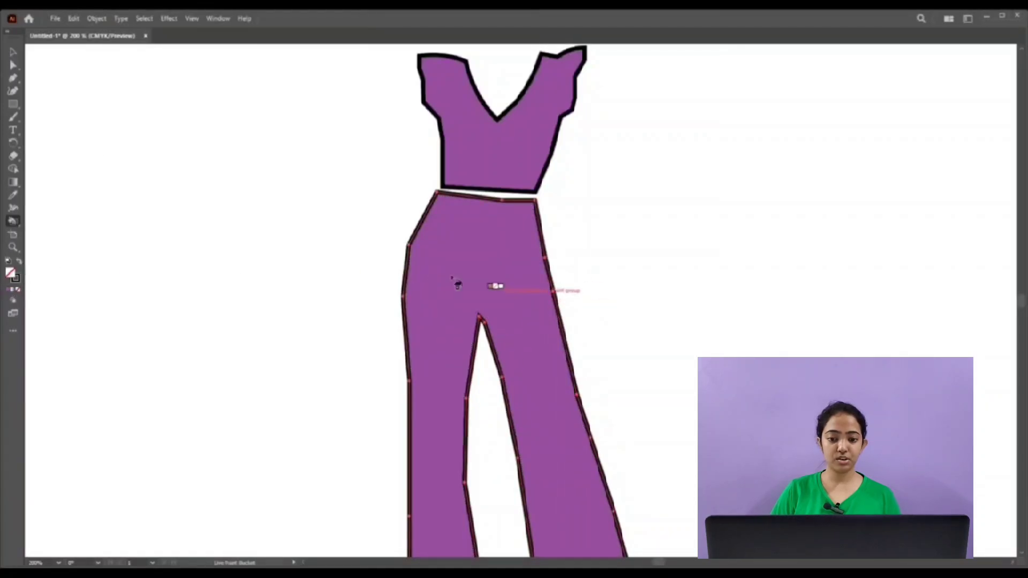
key("v")
left_click(243, 187)
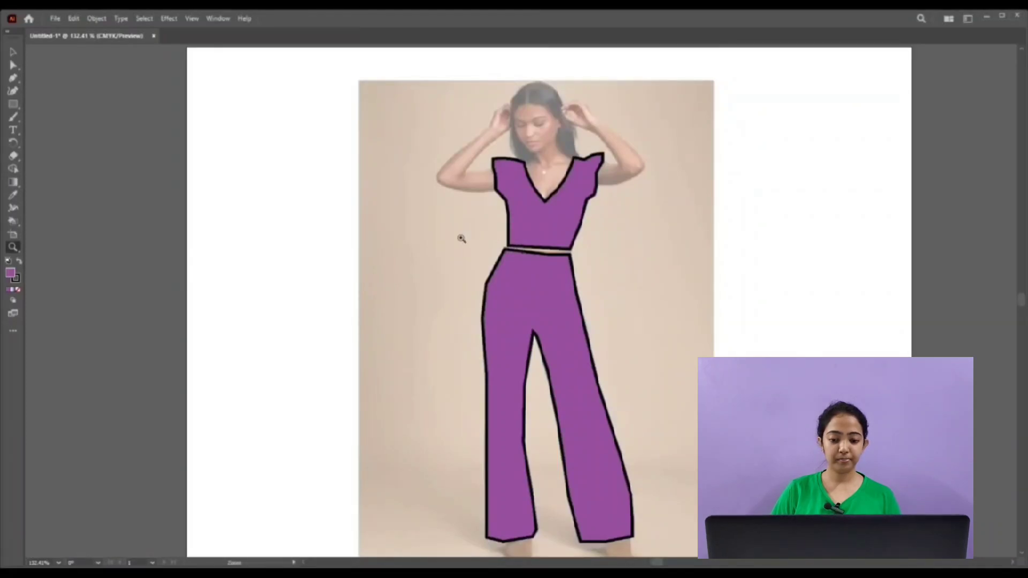
Draw two curved wrap lines with the Pencil tool, running from the V-neckline's point into both sides of the bodice.
left_click_drag(462, 239, 543, 350)
left_click_drag(618, 231, 515, 232)
left_click_drag(421, 282, 360, 198)
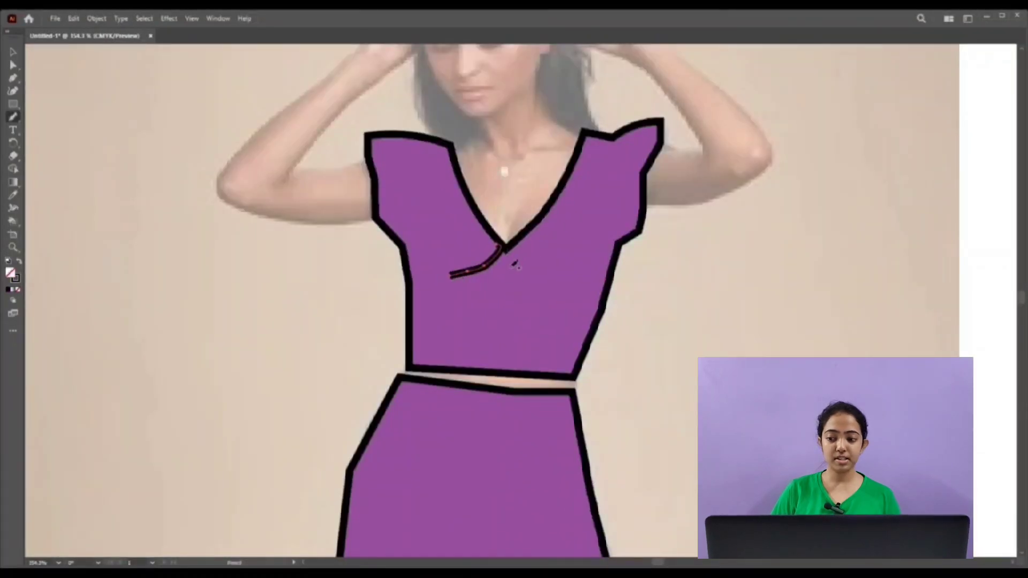
left_click_drag(506, 248, 548, 328)
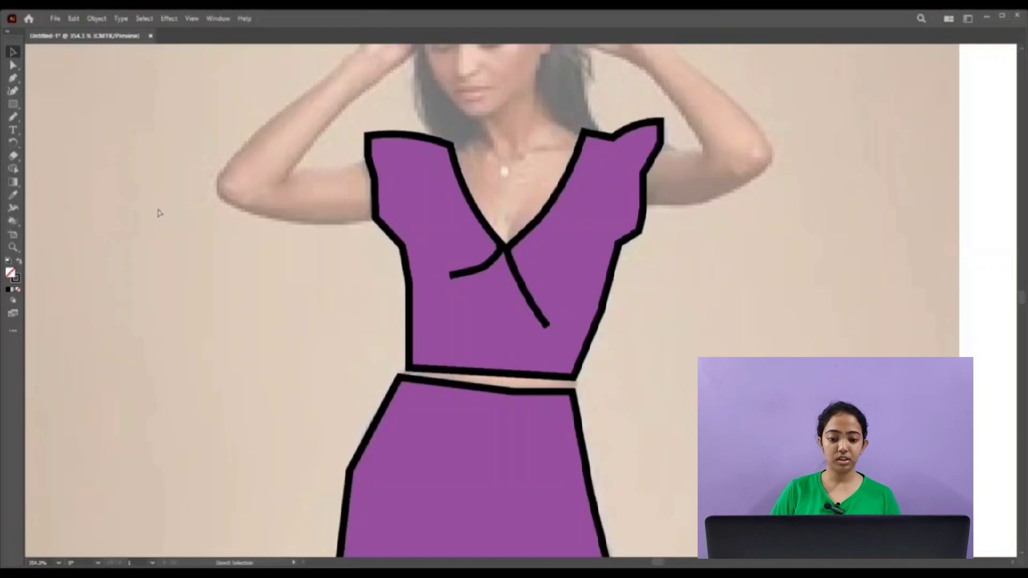
key("ctrl+z")
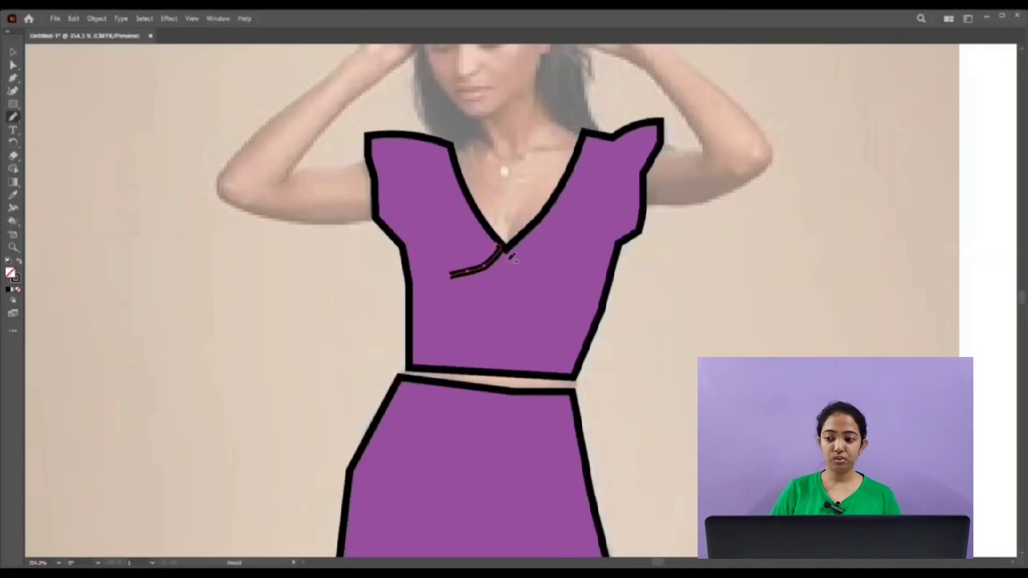
left_click_drag(576, 330, 573, 326)
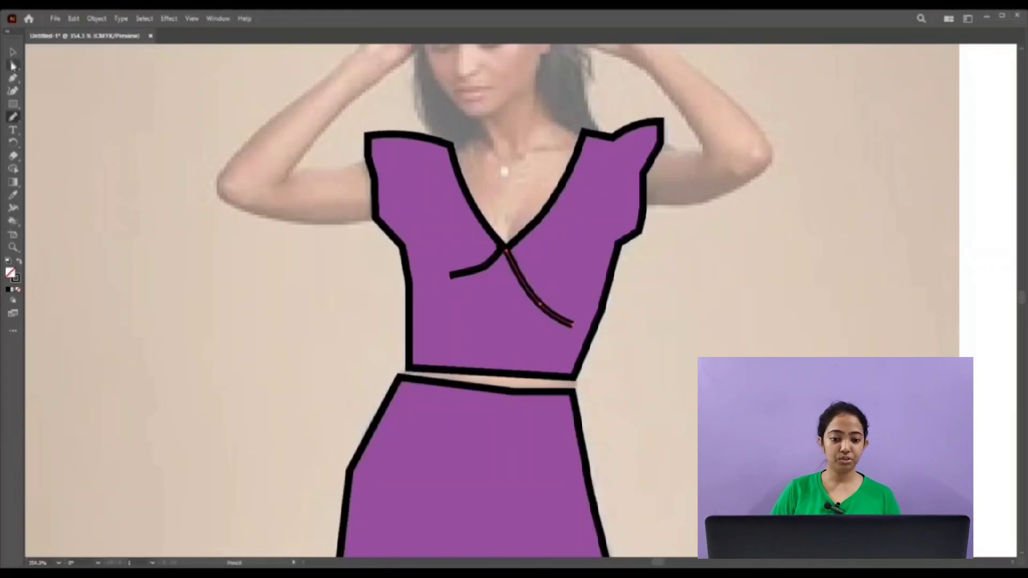
key("v")
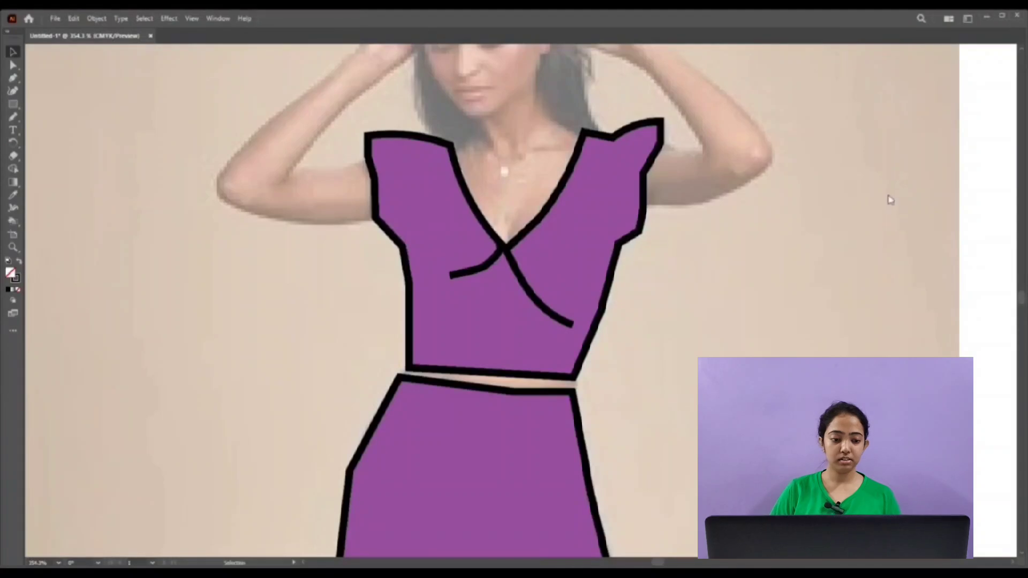
left_click(897, 187)
left_click(898, 187)
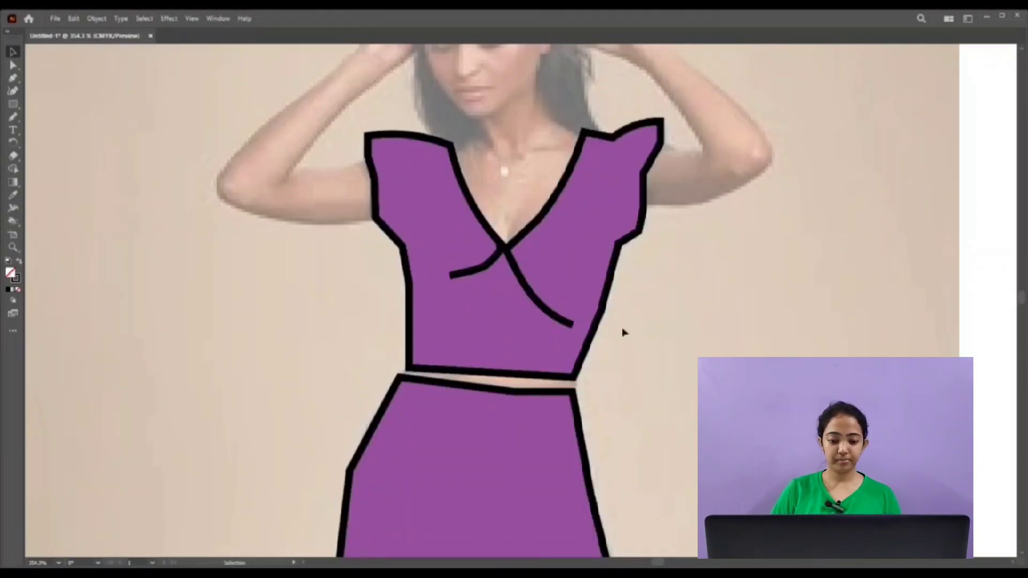
Hide the reference photo behind the coloured outfit drawing.
key("z")
left_click_drag(605, 406, 525, 288)
left_click_drag(560, 364, 546, 289)
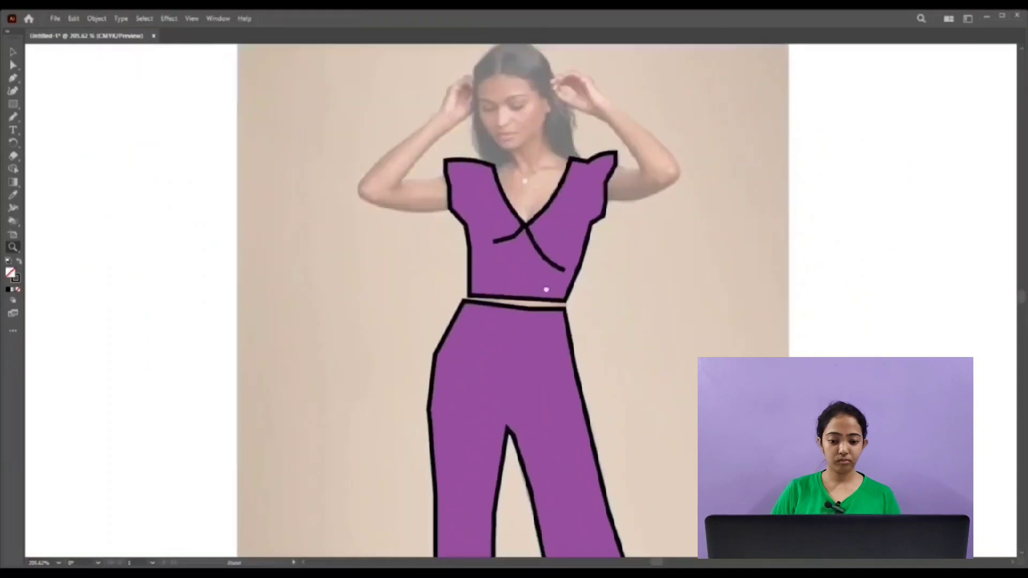
scroll(562, 273, "down", 3)
key("ctrl+0")
key("v")
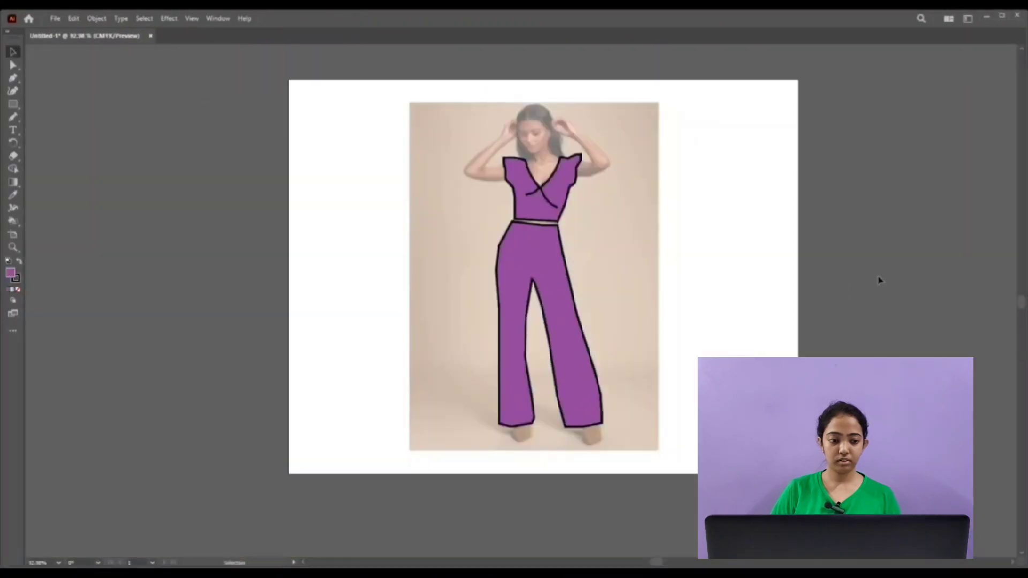
left_click(899, 196)
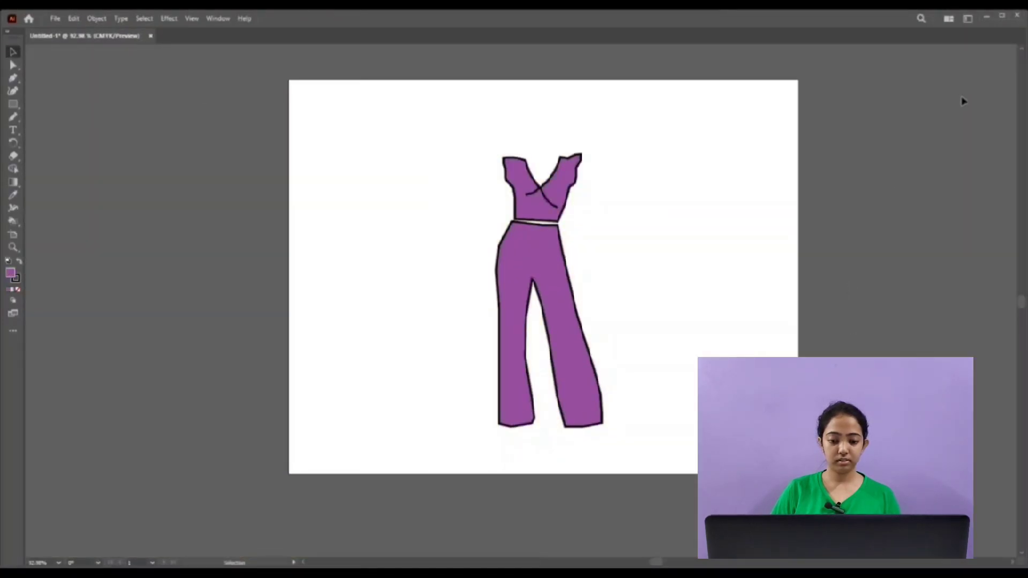
Select the whole outfit, including its wrap lines, and move it toward the left side of the artboard.
left_click_drag(487, 194, 673, 466)
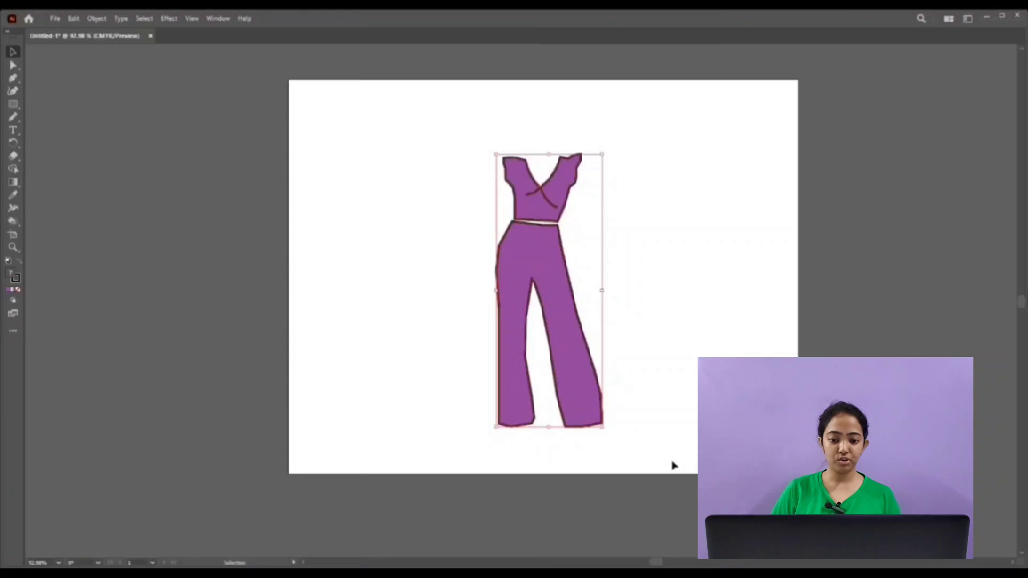
key("a")
key("v")
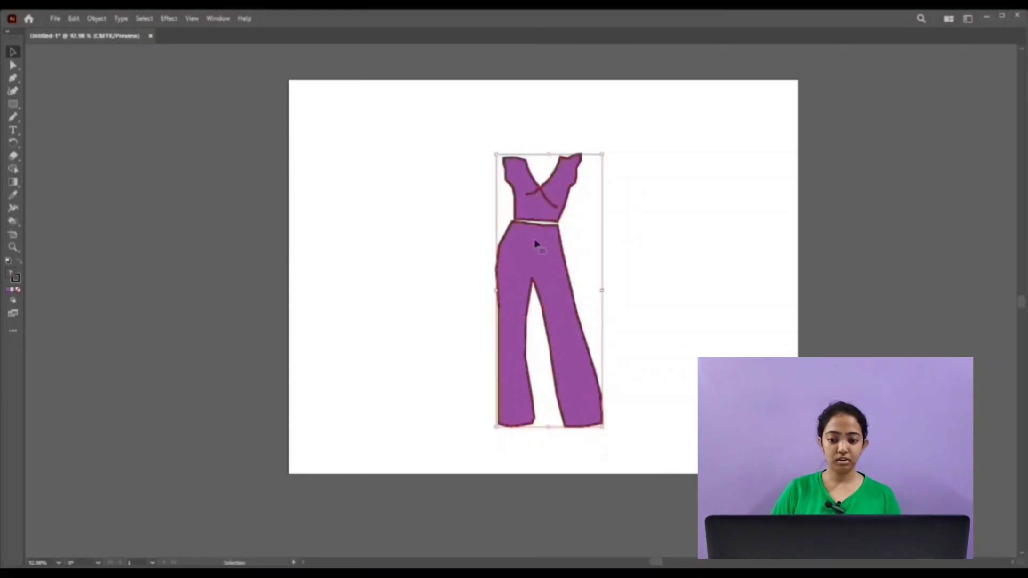
left_click_drag(535, 244, 403, 240)
left_click(676, 400)
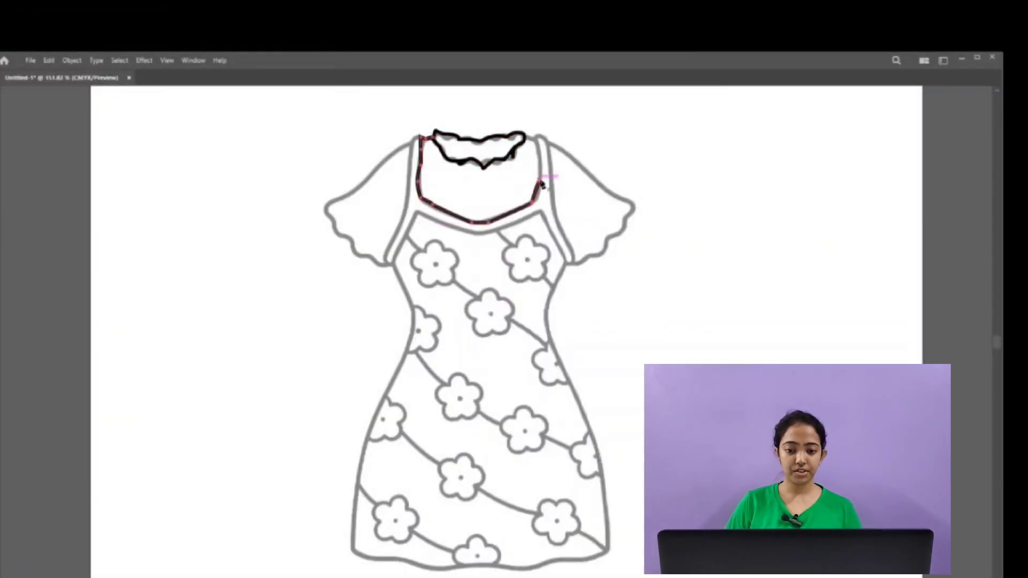
Trace the dress outline with the Pen tool around the neckline, sleeves, sides and hem, closing it at the left shoulder.
mouse_move(542, 184)
left_mouse_down()
mouse_move(536, 141)
mouse_move(635, 215)
mouse_move(605, 259)
mouse_move(560, 284)
mouse_move(549, 325)
mouse_move(606, 507)
mouse_move(610, 557)
mouse_move(592, 564)
mouse_move(506, 575)
mouse_move(369, 562)
mouse_move(352, 521)
mouse_move(417, 327)
mouse_move(394, 273)
mouse_move(355, 259)
mouse_move(329, 228)
left_mouse_up()
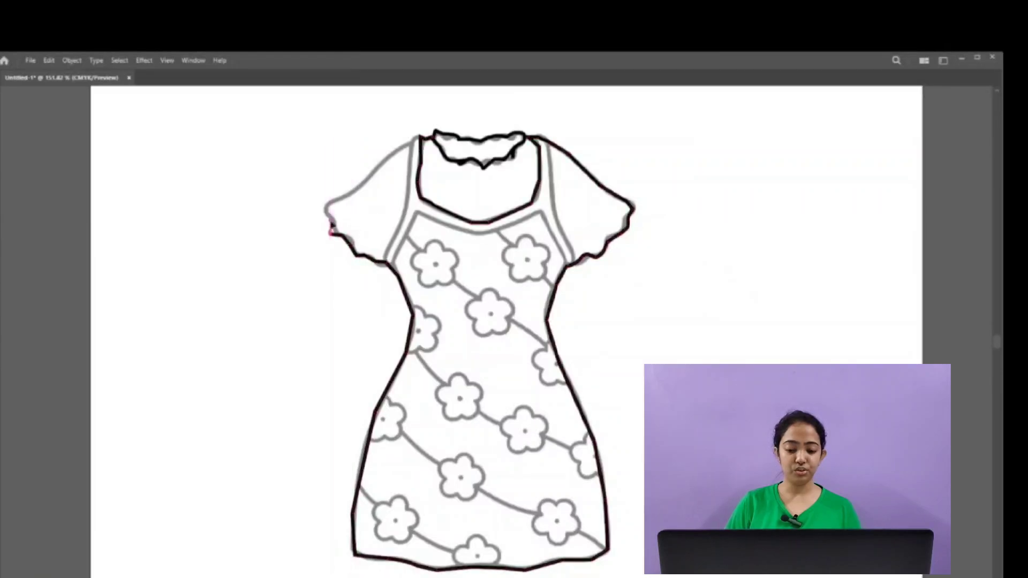
left_click(322, 206)
left_click(351, 188)
left_click(373, 169)
left_click(392, 154)
left_click(414, 138)
left_click(420, 137)
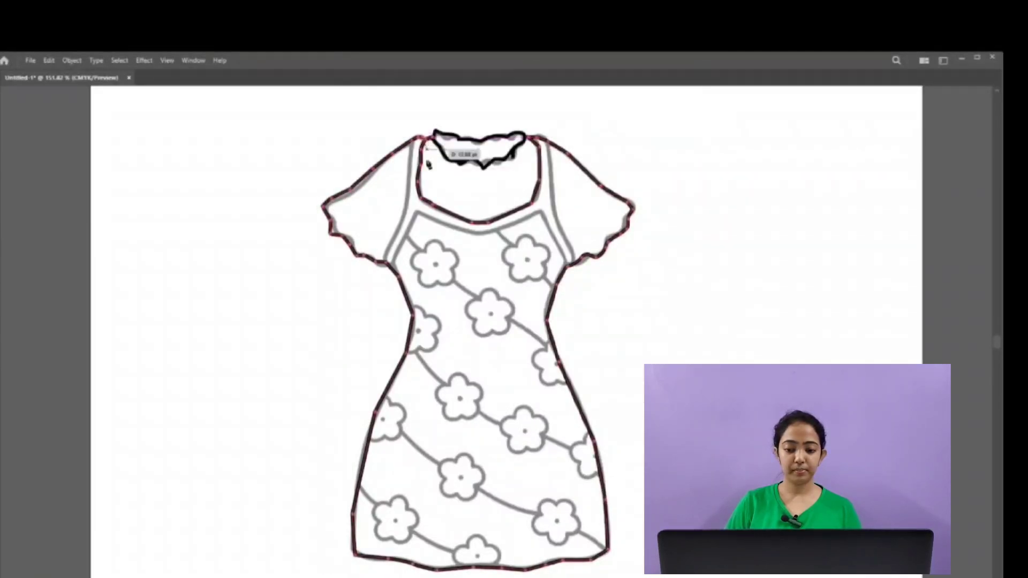
Trace the left armhole seam from the shoulder down to the underarm with the Pen tool.
left_click(413, 145)
left_click(412, 173)
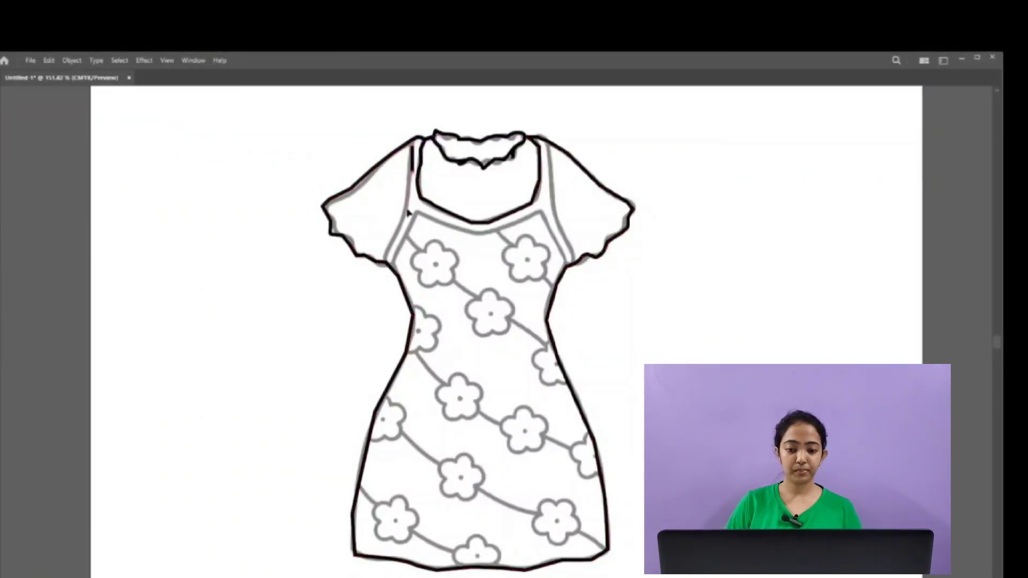
left_click(406, 209)
left_click(387, 248)
left_click(384, 259)
left_click(391, 266)
Continue the path up from the left underarm and along the bodice's upper edge to its right corner.
left_click(408, 234)
left_click(416, 215)
left_click(426, 216)
left_click(465, 232)
left_click(491, 232)
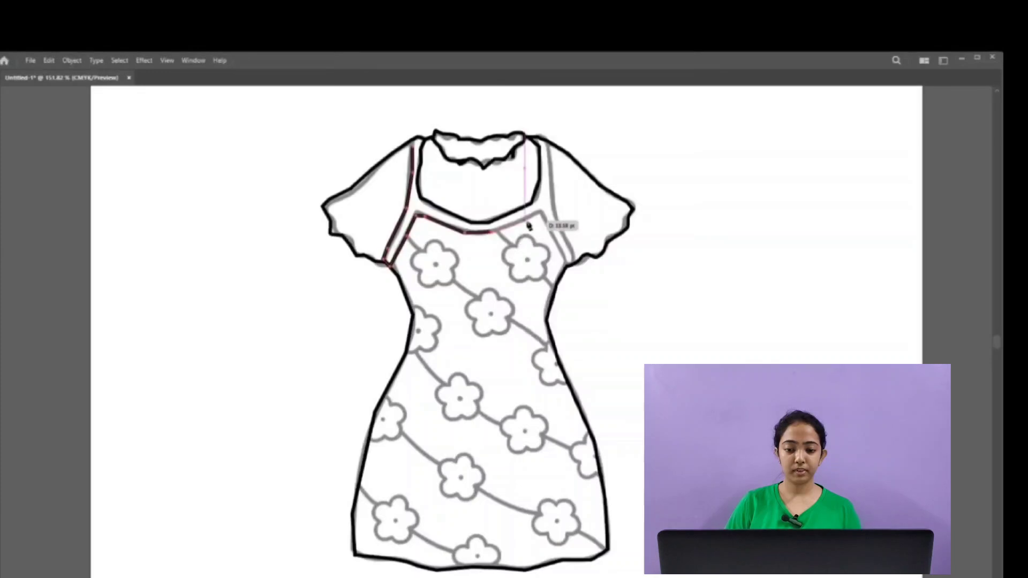
left_click(525, 220)
left_click(542, 213)
Continue the path down to the right underarm, then trace the right armhole seam up to the shoulder.
left_click(558, 244)
left_click(566, 263)
left_click(573, 260)
left_click(553, 201)
left_click(549, 164)
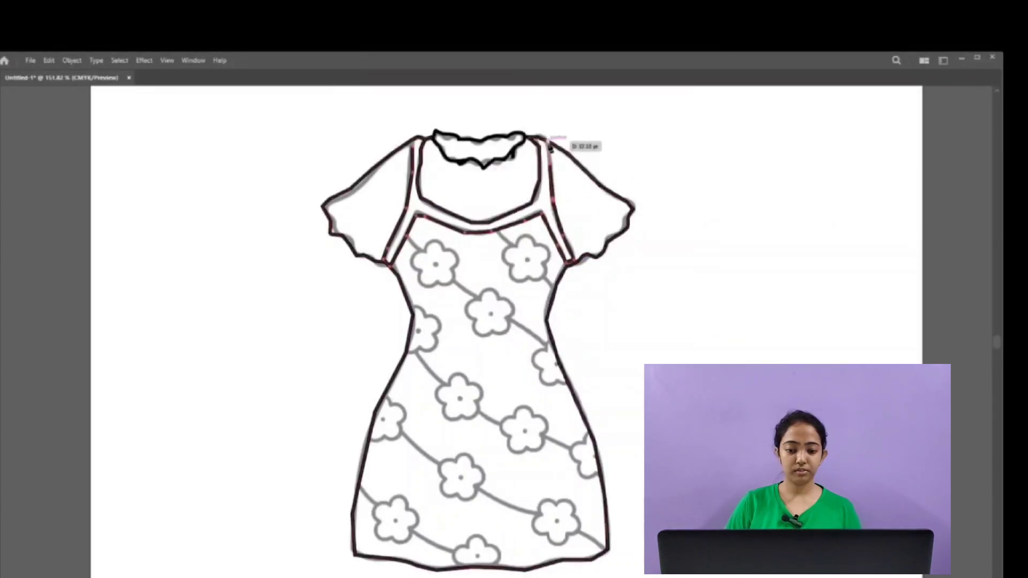
left_click(547, 142)
left_click(117, 214)
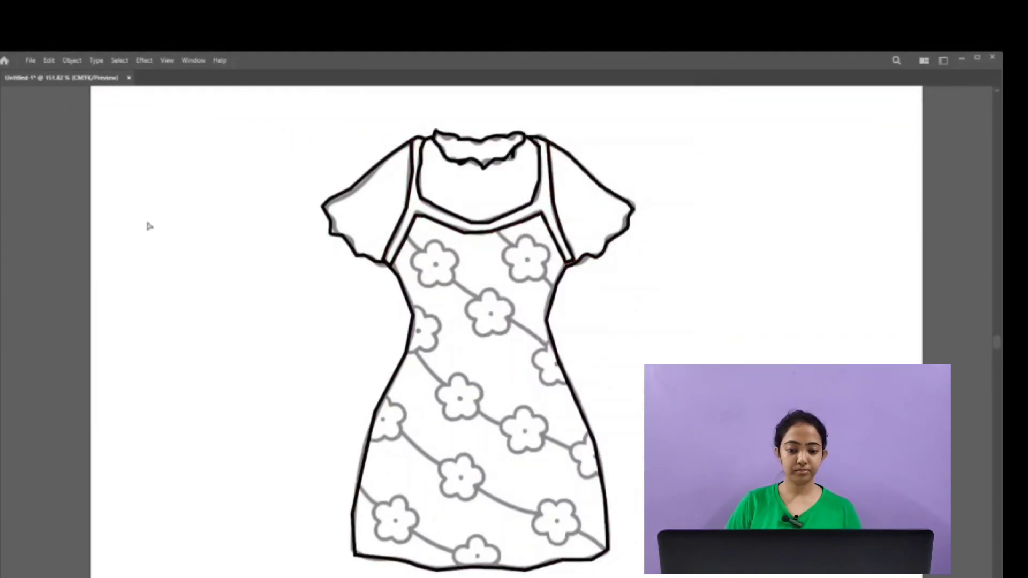
Select all the traced dress outlines together.
left_click(367, 172)
left_click(71, 197)
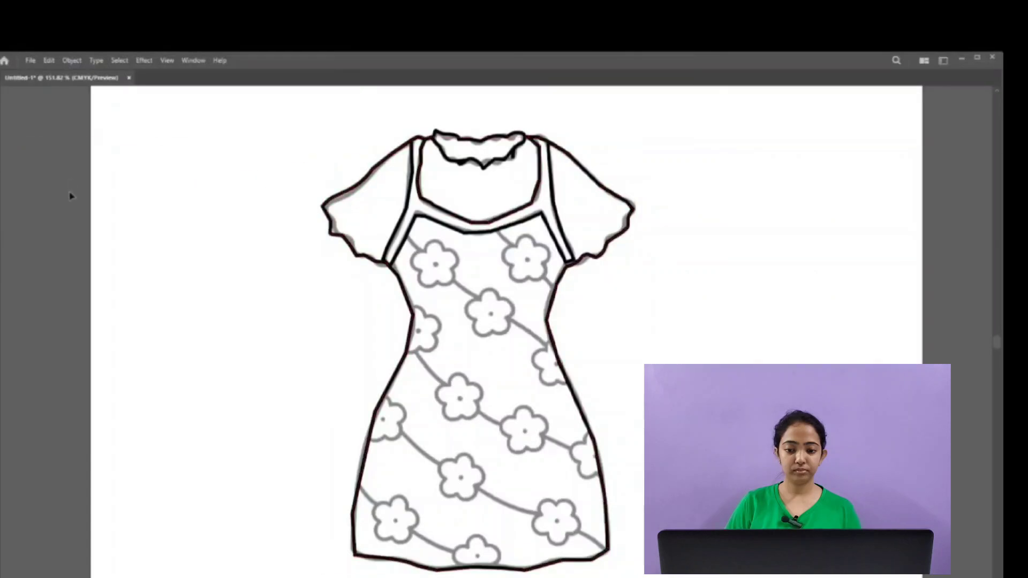
left_click_drag(236, 103, 411, 377)
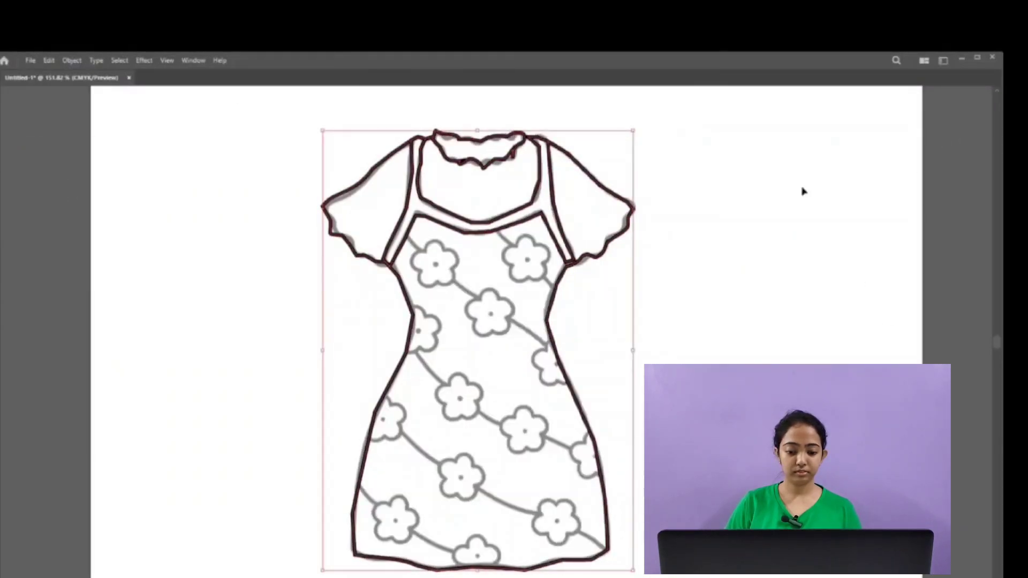
key("a")
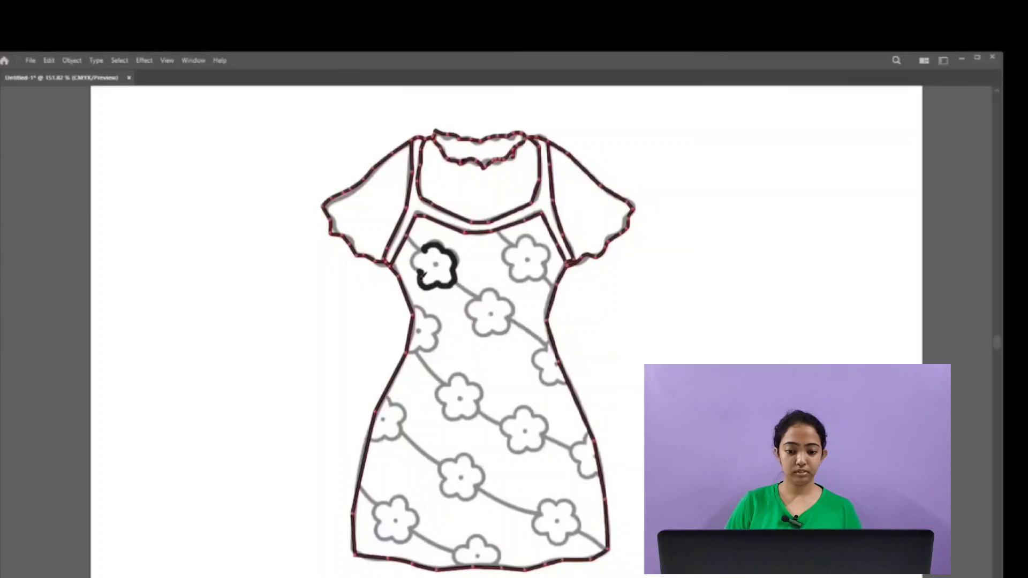
Trace the five flowers on the bodice and waist freehand in black, together with their connecting stems.
left_click_drag(411, 239, 409, 235)
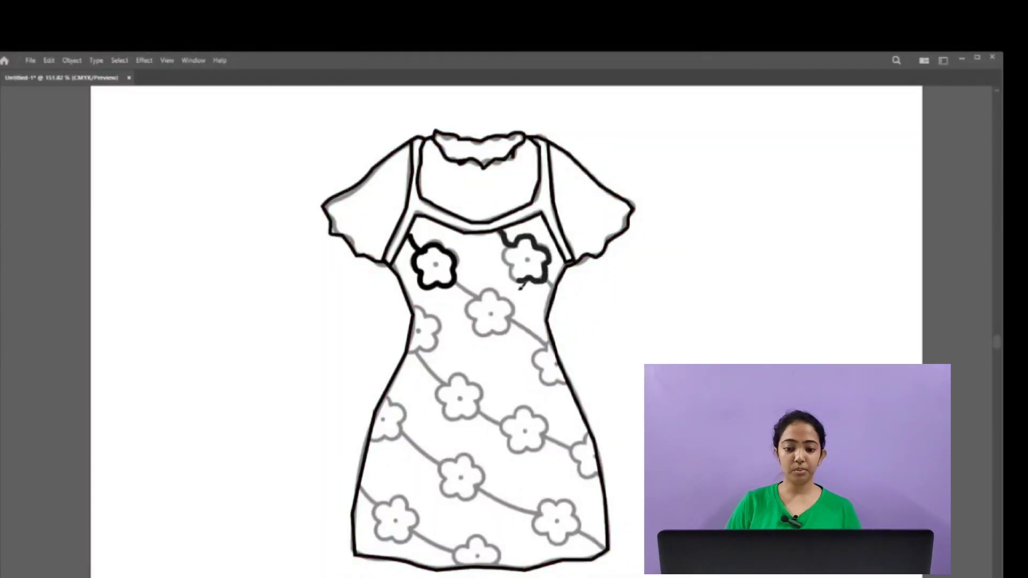
left_click_drag(520, 287, 504, 253)
left_click_drag(408, 359, 410, 356)
mouse_move(457, 282)
left_mouse_down()
mouse_move(502, 307)
mouse_move(514, 324)
mouse_move(506, 339)
mouse_move(482, 338)
mouse_move(465, 303)
left_mouse_up()
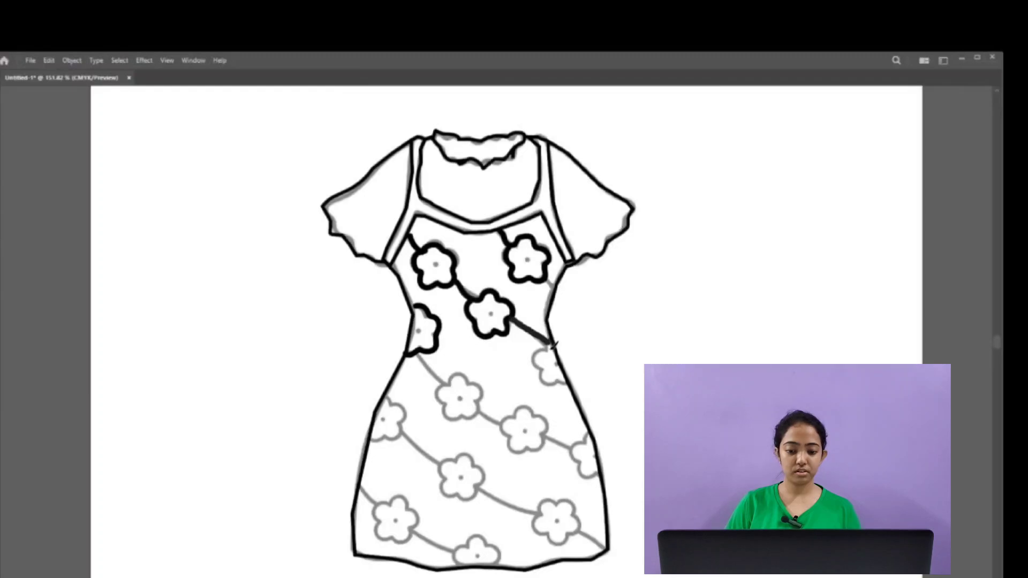
left_click_drag(569, 388, 566, 384)
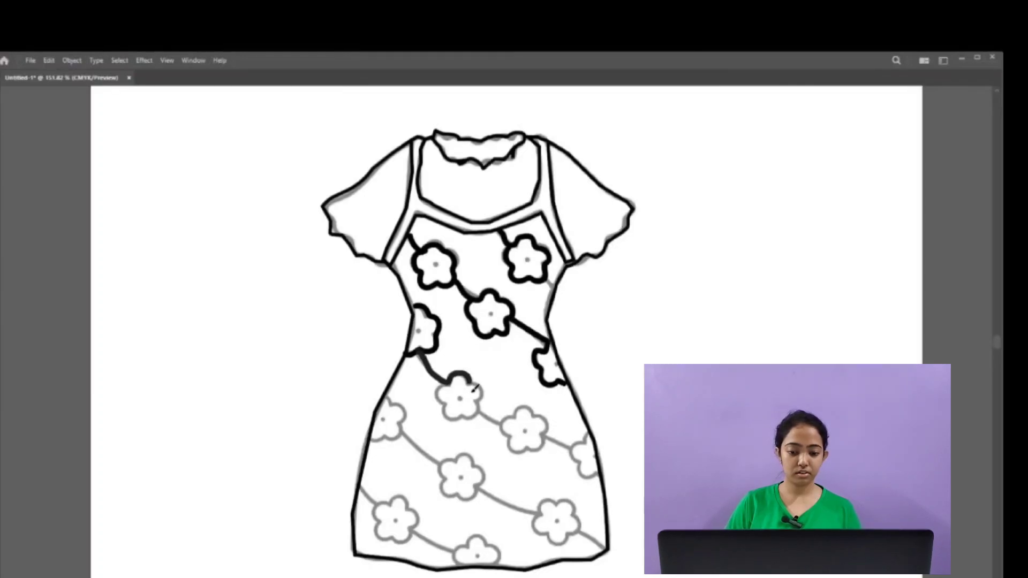
Trace the remaining flowers and connecting stems across the skirt down to the hem freehand in black.
left_click_drag(444, 390, 443, 390)
mouse_move(386, 398)
left_mouse_down()
mouse_move(404, 427)
mouse_move(369, 436)
left_mouse_up()
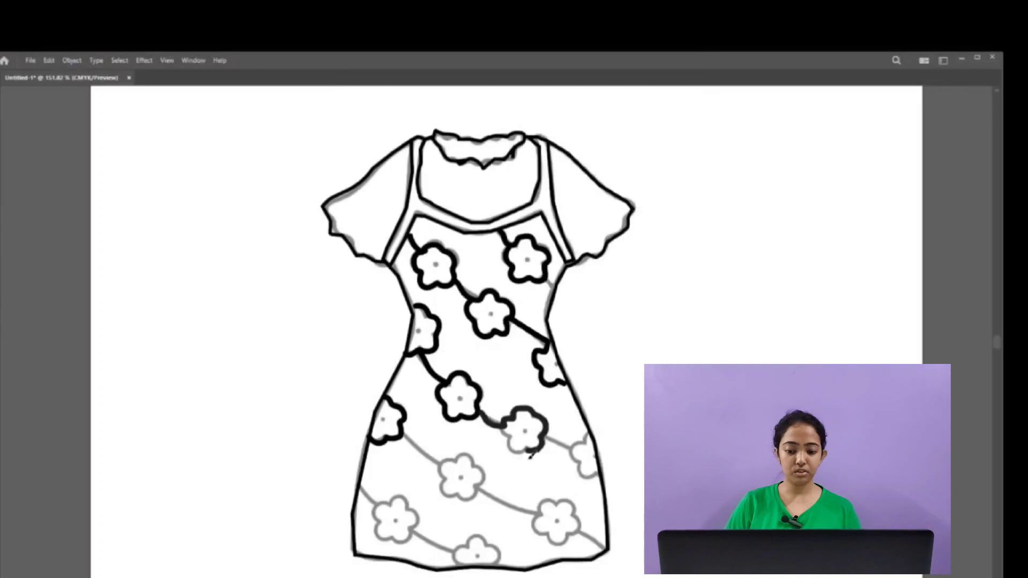
left_click_drag(530, 455, 511, 447)
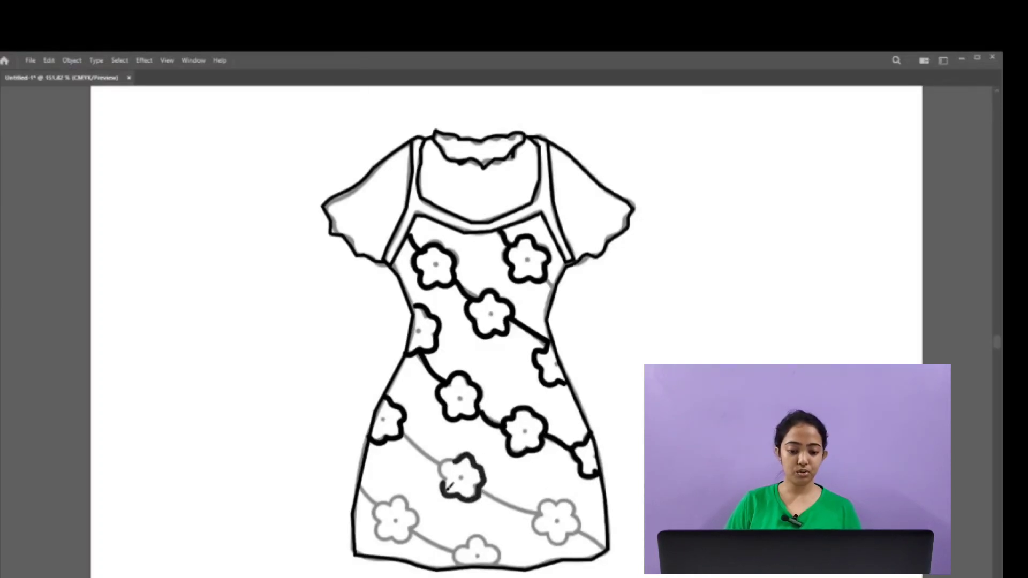
left_click_drag(449, 486, 448, 482)
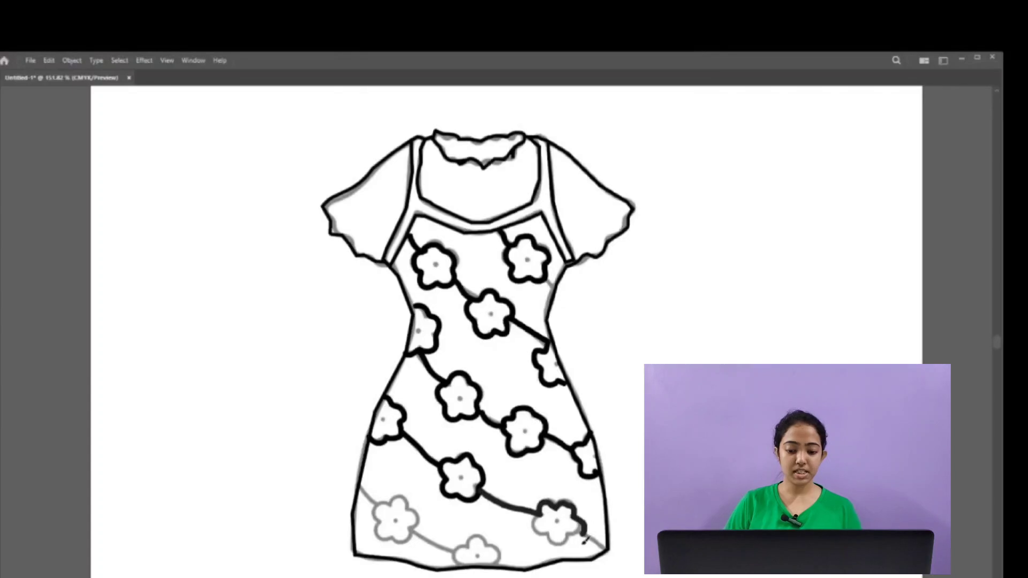
left_click_drag(535, 531, 608, 554)
left_click_drag(481, 544, 457, 557)
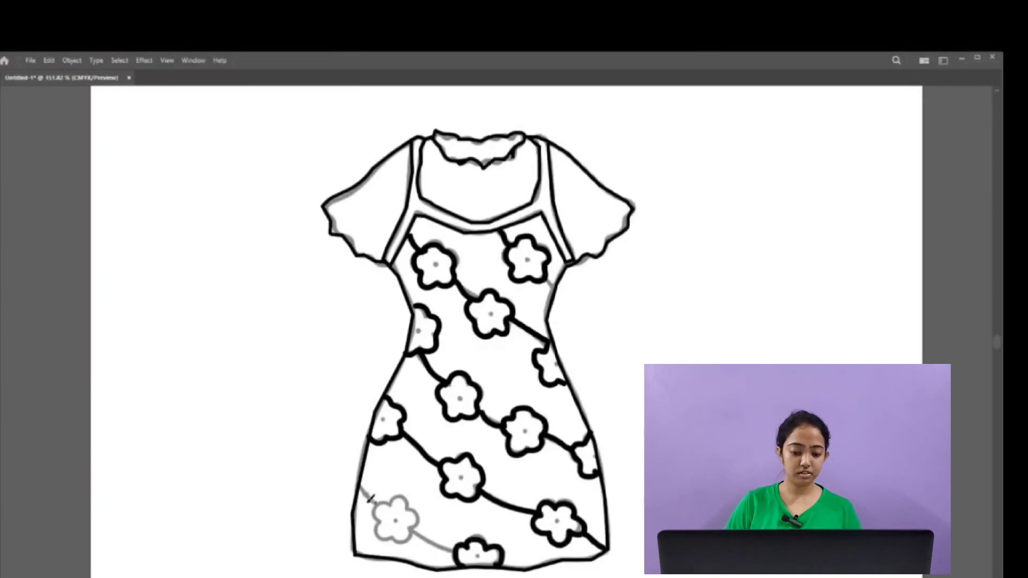
left_click_drag(381, 510, 454, 550)
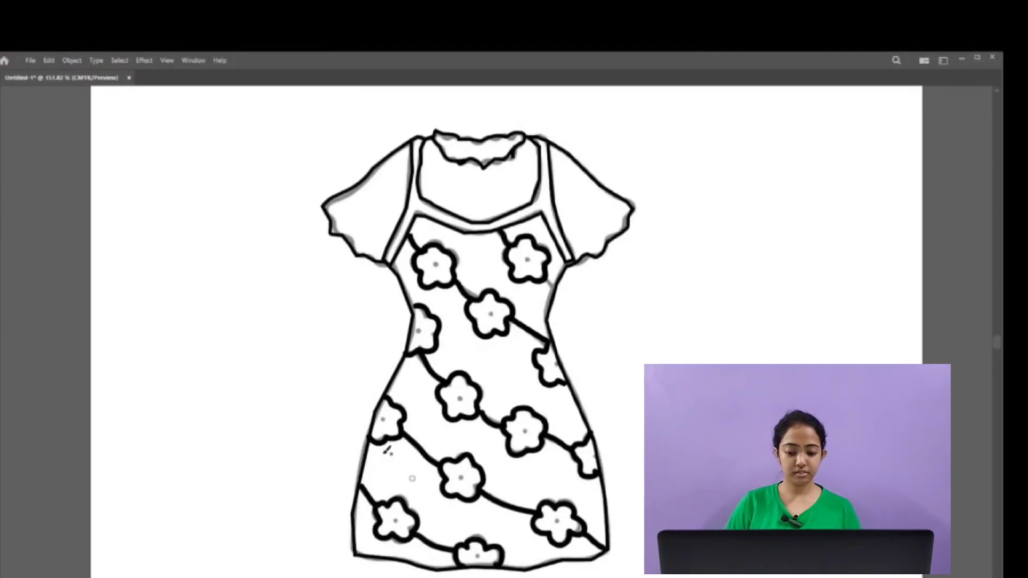
Select the traced dress, shift it slightly to the left and clear away the grey reference image beneath it.
left_click_drag(279, 121, 520, 521)
left_click_drag(484, 407, 486, 407)
left_click(870, 284)
mouse_move(480, 301)
left_mouse_down()
mouse_move(487, 274)
mouse_move(453, 303)
left_mouse_up()
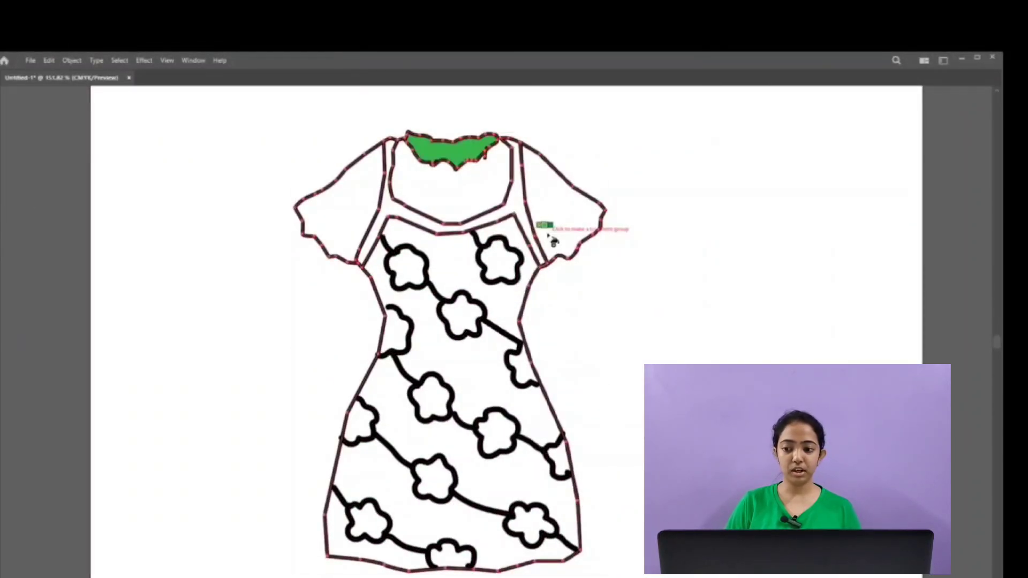
Fill the collar and both sleeves with green, the neckline trim with red and the dress body with pink.
left_click(557, 225)
left_click(360, 213)
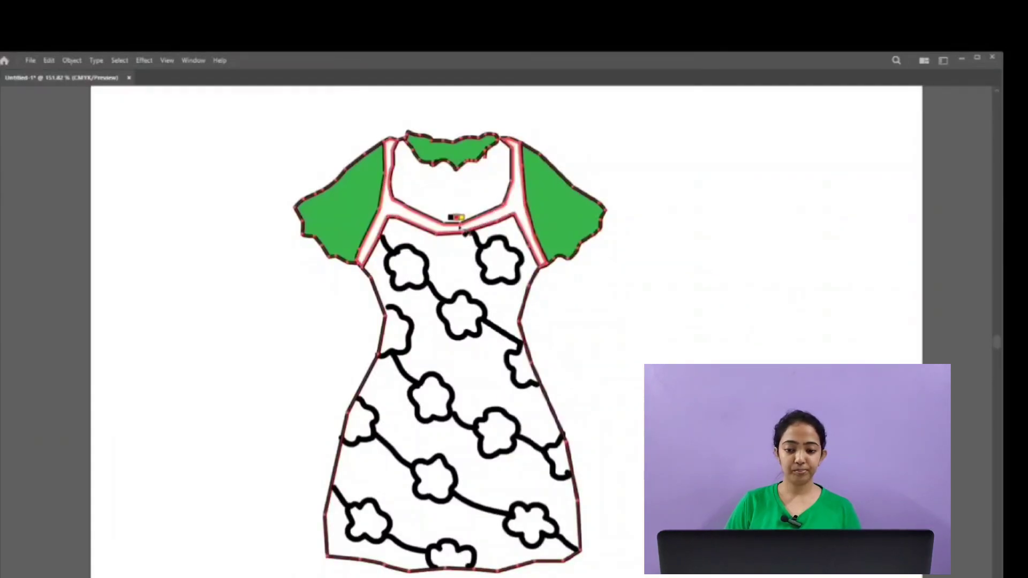
left_click(463, 225)
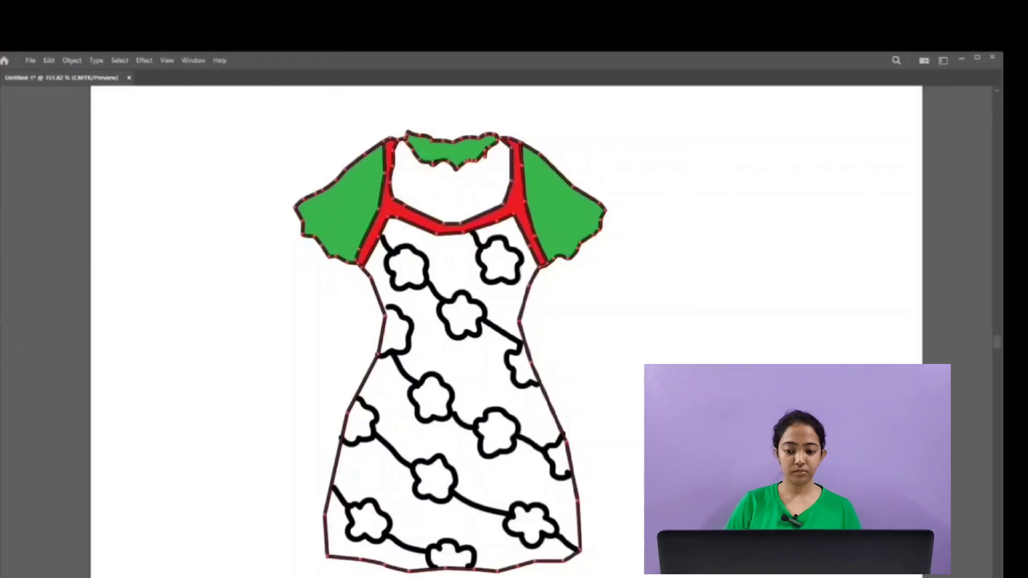
left_click(462, 300)
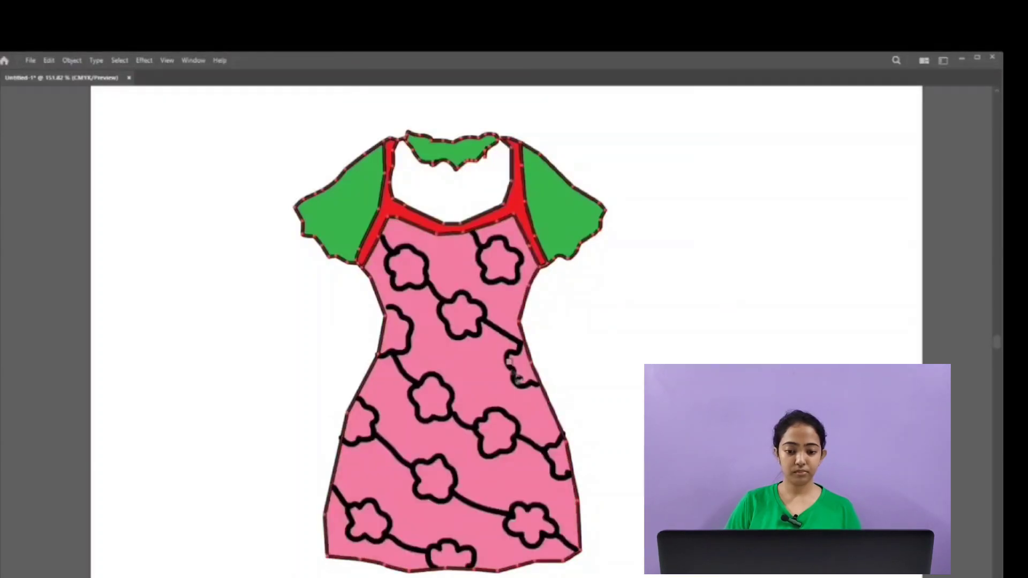
Paint the three full flowers on the bodice solid red with the brush.
left_click(400, 262)
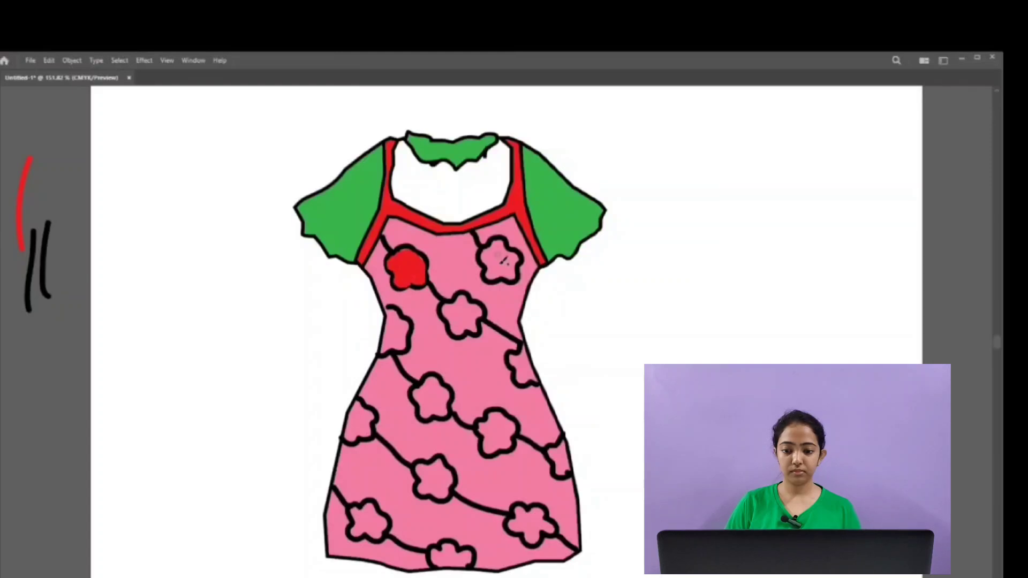
left_click_drag(544, 329, 627, 329)
left_click_drag(384, 174, 521, 431)
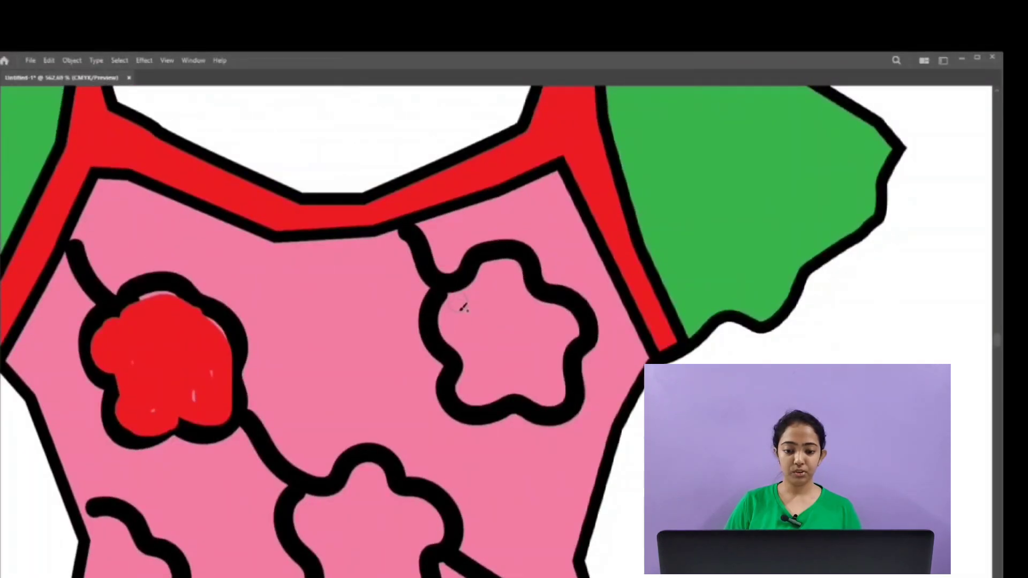
mouse_move(464, 308)
left_mouse_down()
mouse_move(485, 404)
mouse_move(567, 310)
mouse_move(455, 316)
mouse_move(483, 399)
mouse_move(538, 345)
mouse_move(510, 313)
mouse_move(572, 147)
left_mouse_up()
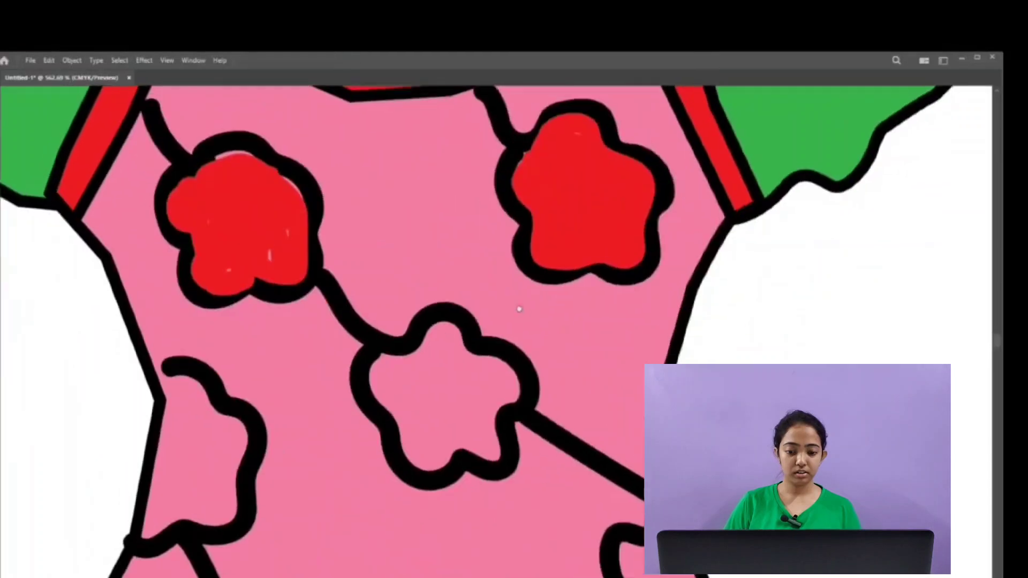
mouse_move(392, 363)
left_mouse_down()
mouse_move(392, 400)
mouse_move(431, 467)
mouse_move(496, 453)
mouse_move(520, 391)
mouse_move(457, 330)
mouse_move(390, 373)
mouse_move(427, 409)
mouse_move(402, 386)
mouse_move(494, 377)
mouse_move(457, 411)
left_mouse_up()
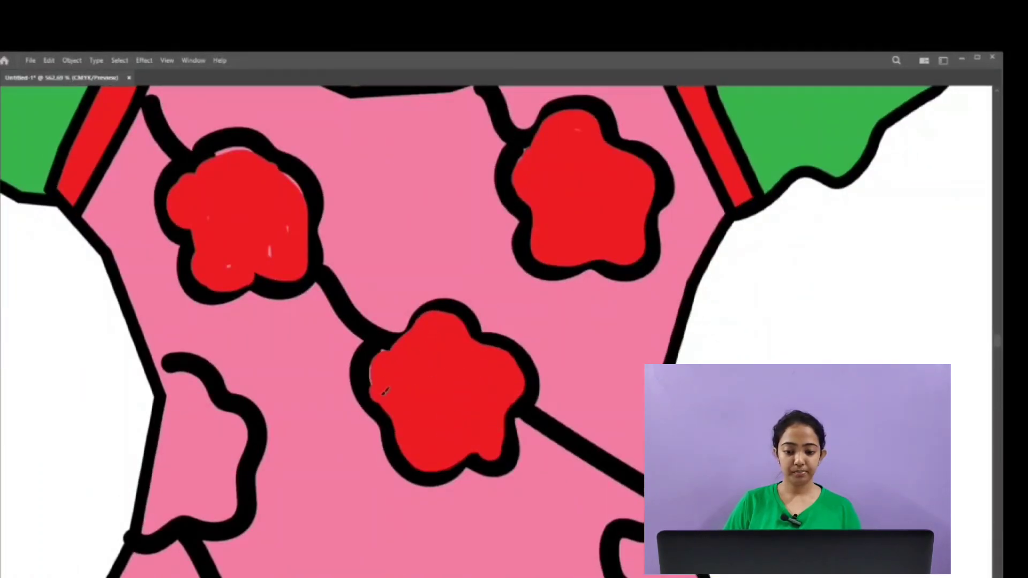
left_click_drag(384, 390, 544, 332)
Paint the two flowers at the waist edges and the upper and middle skirt flowers red, leaving out the right-edge skirt flower.
mouse_move(324, 310)
left_mouse_down()
mouse_move(402, 377)
mouse_move(394, 439)
mouse_move(333, 461)
mouse_move(324, 446)
mouse_move(345, 335)
mouse_move(321, 448)
mouse_move(393, 384)
mouse_move(361, 339)
mouse_move(368, 443)
mouse_move(360, 355)
left_mouse_up()
left_click_drag(428, 482, 356, 218)
mouse_move(398, 324)
left_mouse_down()
mouse_move(479, 407)
mouse_move(385, 437)
mouse_move(423, 321)
mouse_move(389, 402)
mouse_move(415, 369)
left_mouse_up()
left_click_drag(480, 405, 219, 285)
mouse_move(340, 356)
left_mouse_down()
mouse_move(377, 343)
mouse_move(452, 369)
mouse_move(409, 362)
mouse_move(437, 428)
mouse_move(426, 399)
mouse_move(369, 455)
mouse_move(402, 426)
left_mouse_up()
mouse_move(437, 255)
left_mouse_down()
mouse_move(410, 370)
mouse_move(348, 485)
left_mouse_up()
mouse_move(405, 317)
left_mouse_down()
mouse_move(390, 341)
mouse_move(455, 421)
mouse_move(420, 404)
mouse_move(402, 378)
left_mouse_up()
mouse_move(349, 411)
left_mouse_down()
mouse_move(373, 371)
mouse_move(464, 293)
left_mouse_up()
mouse_move(134, 92)
left_mouse_down()
mouse_move(152, 104)
mouse_move(155, 209)
mouse_move(132, 111)
mouse_move(141, 203)
mouse_move(145, 134)
mouse_move(139, 176)
left_mouse_up()
mouse_move(382, 321)
left_mouse_down()
mouse_move(374, 420)
mouse_move(466, 326)
mouse_move(478, 400)
mouse_move(383, 342)
mouse_move(450, 396)
mouse_move(419, 390)
mouse_move(420, 410)
left_mouse_up()
Paint the three flowers along the hem solid red.
left_click_drag(540, 486, 367, 216)
mouse_move(588, 229)
left_mouse_down()
mouse_move(537, 264)
mouse_move(688, 296)
mouse_move(589, 225)
mouse_move(616, 322)
mouse_move(615, 278)
mouse_move(680, 303)
left_mouse_up()
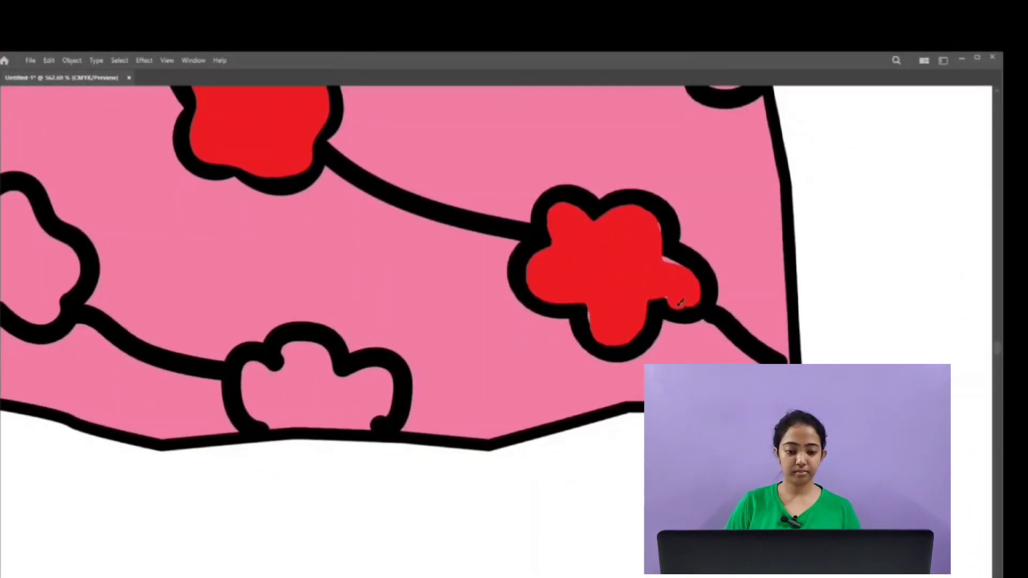
mouse_move(267, 384)
left_mouse_down()
mouse_move(461, 413)
mouse_move(441, 428)
mouse_move(560, 413)
mouse_move(508, 398)
mouse_move(502, 452)
left_mouse_up()
mouse_move(577, 411)
left_mouse_down()
mouse_move(489, 388)
mouse_move(678, 491)
left_mouse_up()
mouse_move(338, 348)
left_mouse_down()
mouse_move(457, 396)
mouse_move(342, 444)
mouse_move(399, 370)
mouse_move(407, 431)
mouse_move(364, 418)
mouse_move(348, 425)
left_mouse_up()
left_click_drag(486, 451, 375, 451)
left_click_drag(530, 300, 378, 307)
Select the stray red and black brush strokes beside the artboard and delete them.
key("v")
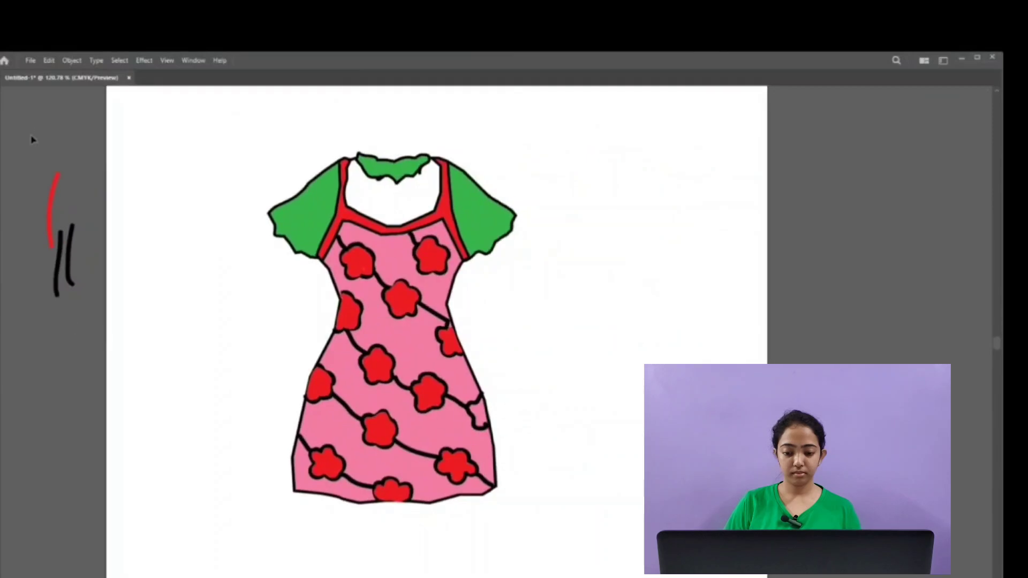
left_click_drag(34, 139, 78, 304)
key("Delete")
Move the anchor point at the right shoulder to meet the collar's edge, and fill the neckline opening with green.
left_click_drag(278, 160, 298, 436)
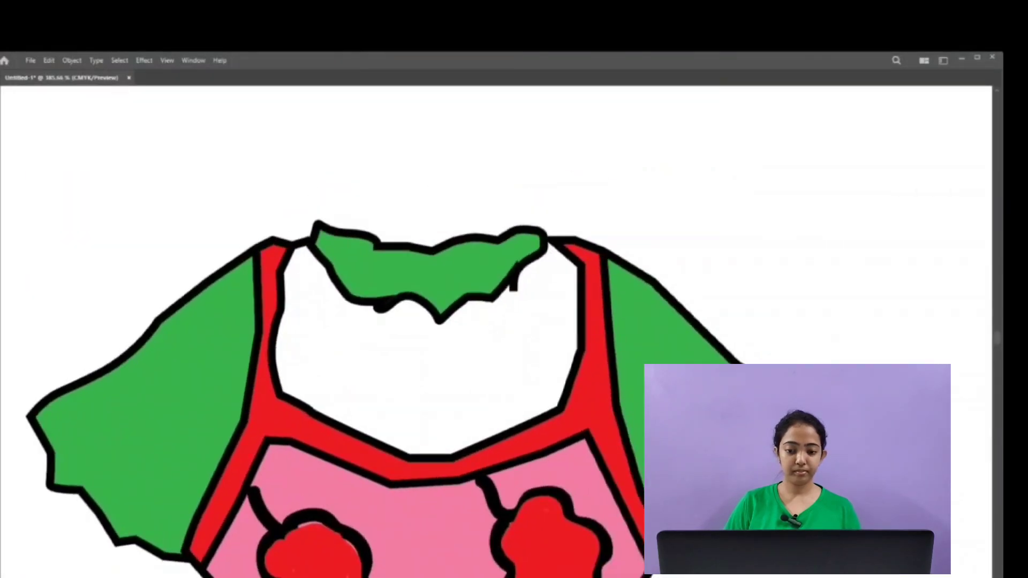
key("a")
left_click_drag(555, 241, 546, 240)
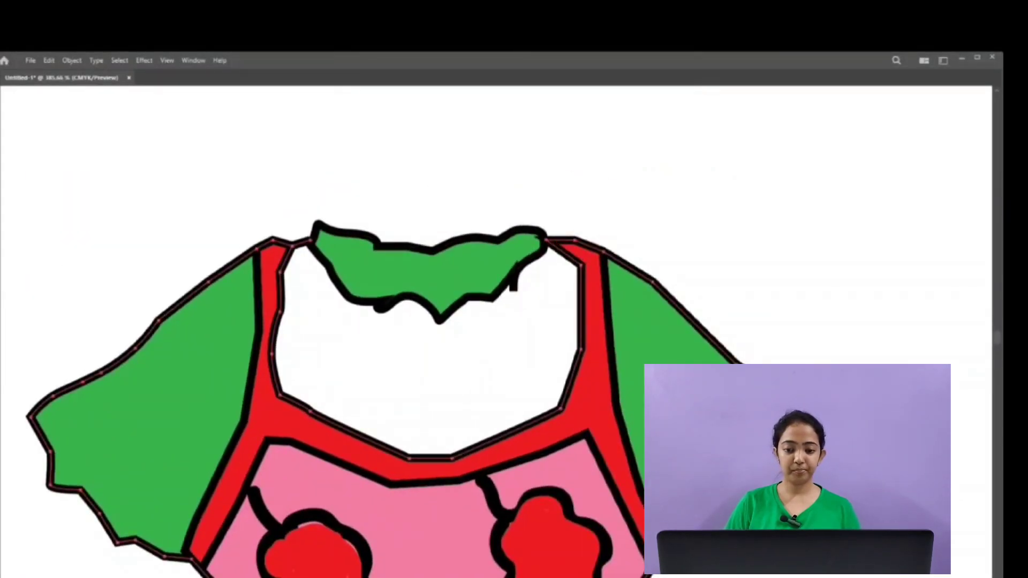
left_click(506, 336)
Move the whole selected dress illustration slightly down and to the right on the artboard.
key("ctrl+0")
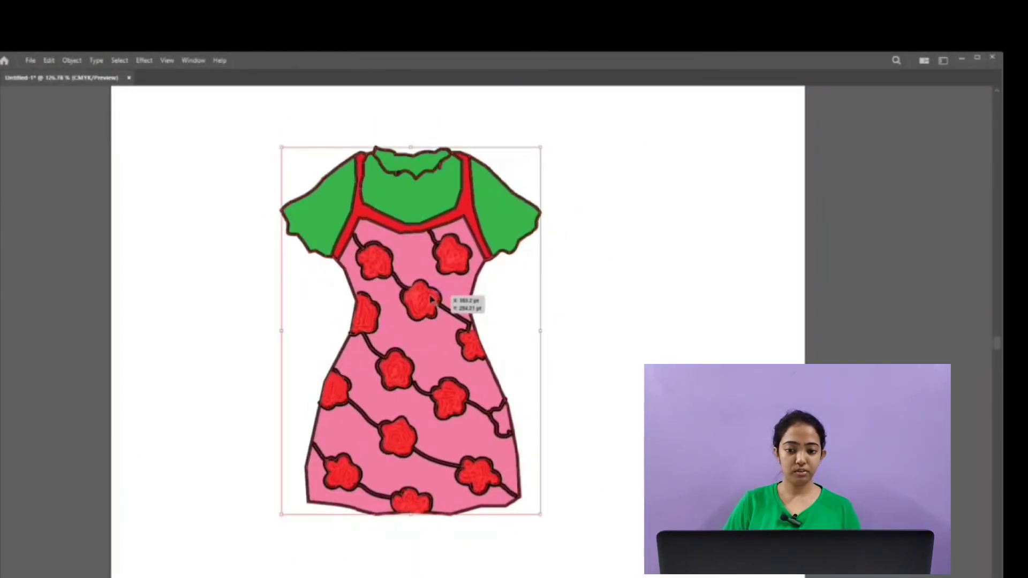
left_click_drag(470, 305, 502, 339)
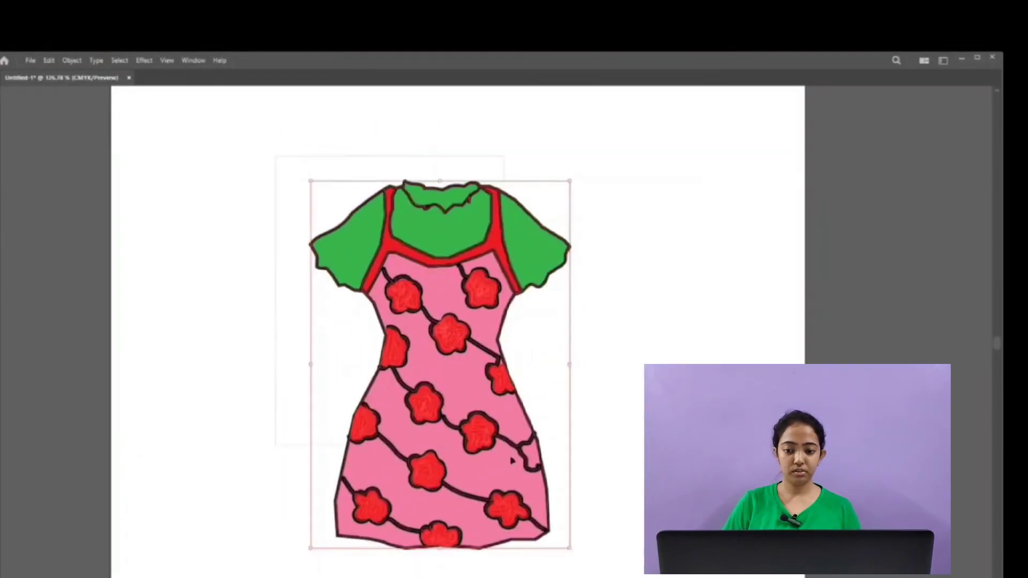